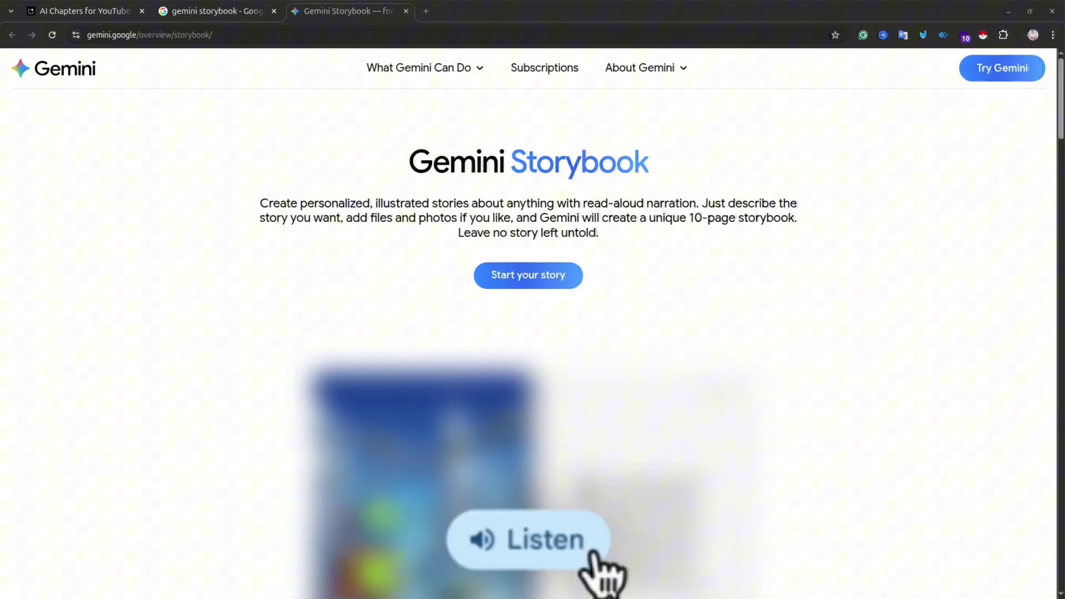
Scroll down through the Gemini Storybook overview page to review its description and examples.
scroll(533, 333, down, 4)
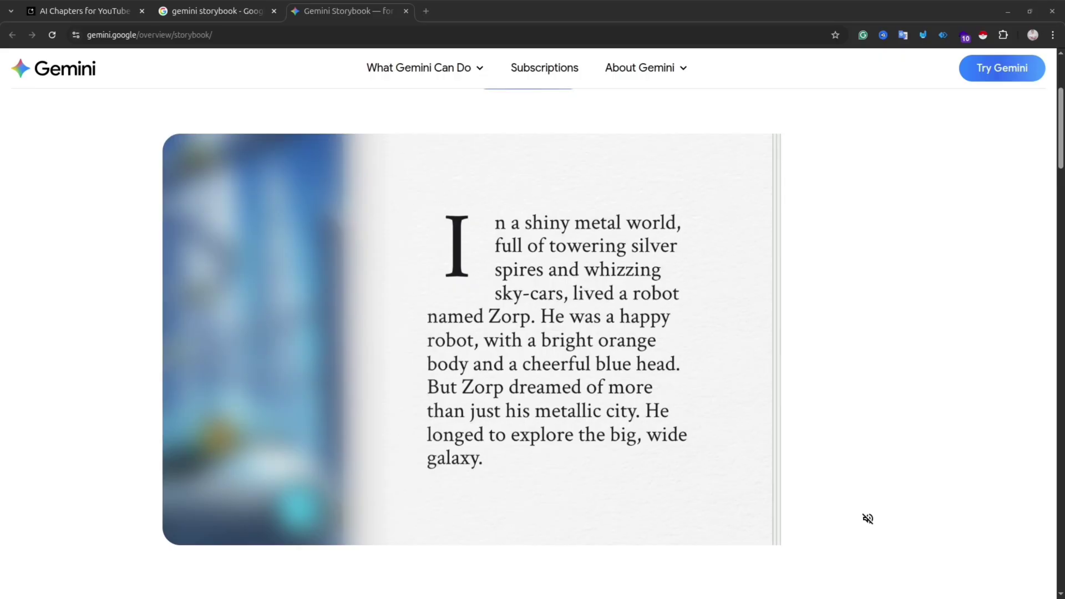
scroll(533, 332, down, 4)
scroll(533, 333, down, 2)
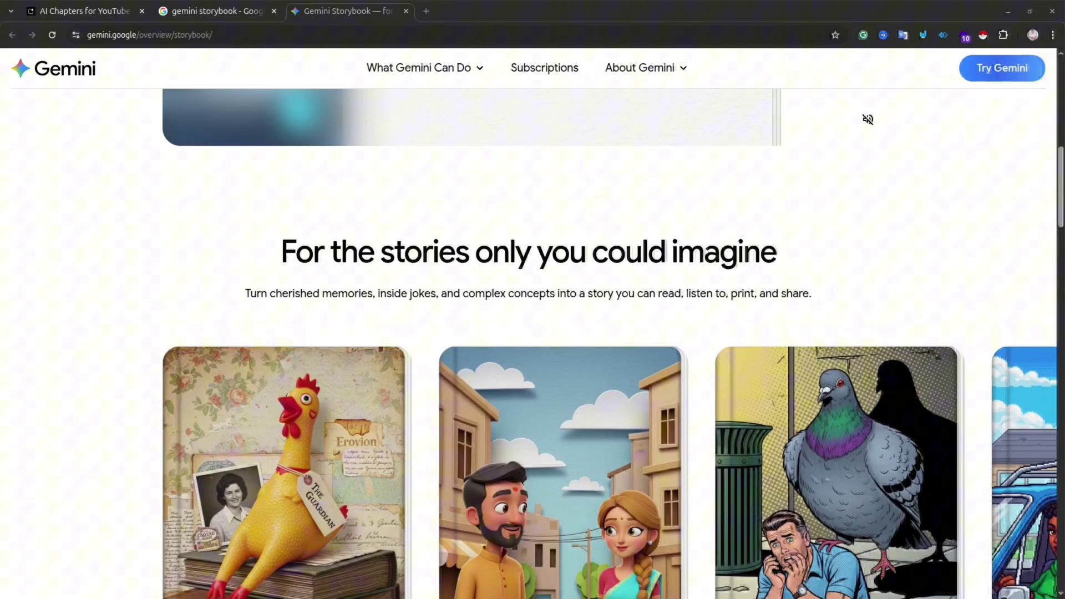
scroll(533, 333, down, 1)
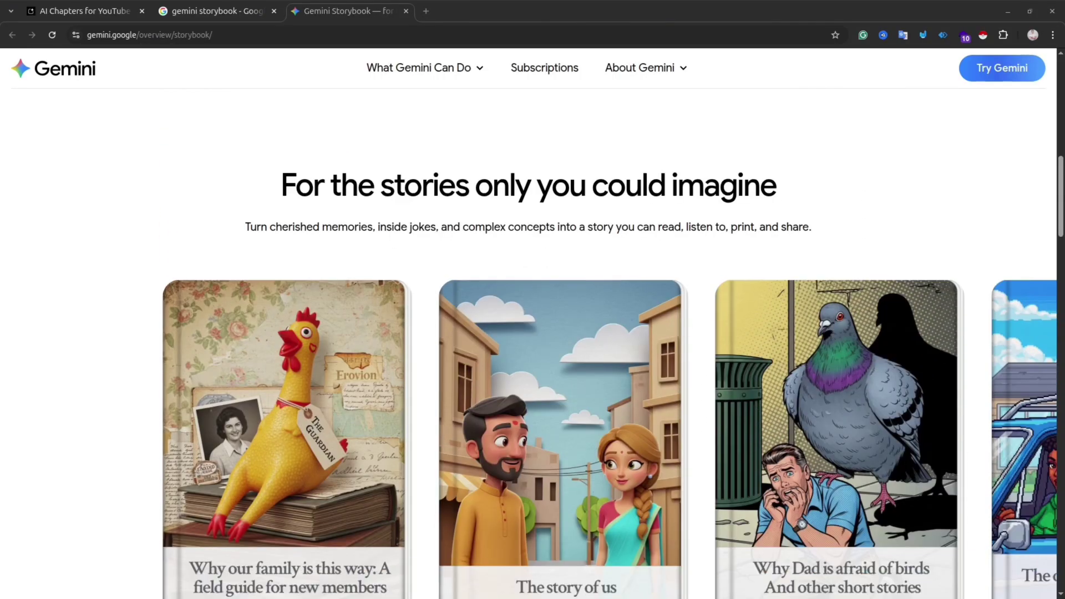
scroll(533, 333, down, 1)
scroll(533, 333, down, 1)
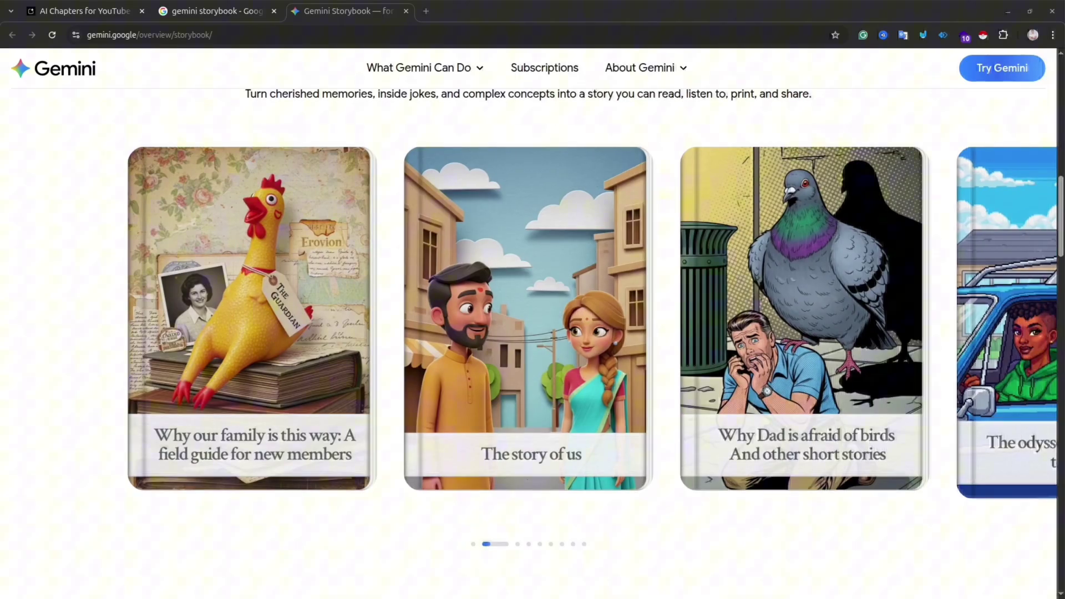
scroll(533, 333, down, 1)
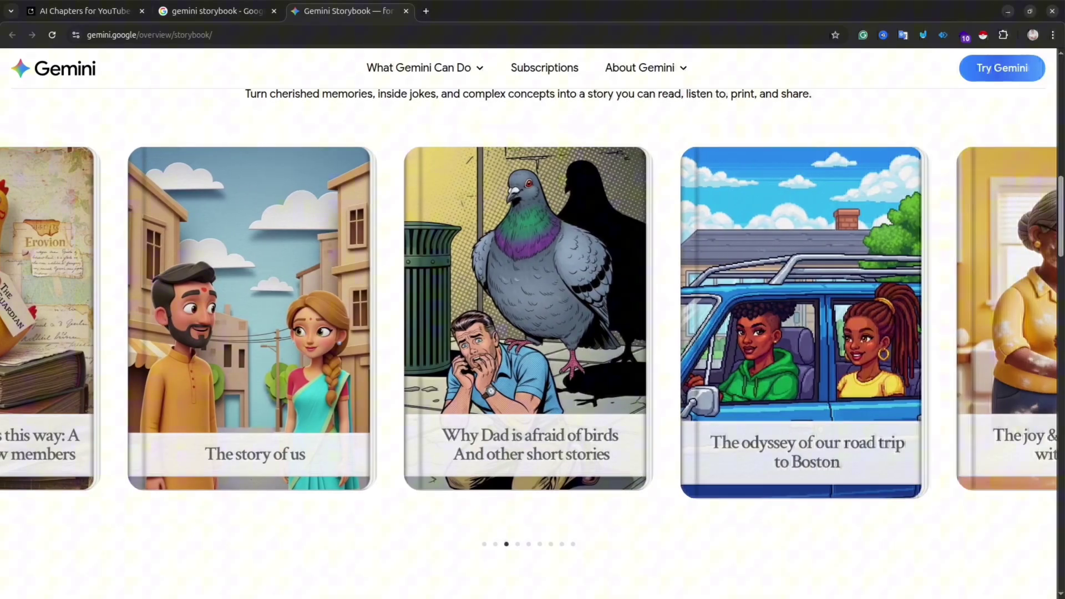
scroll(533, 333, down, 2)
scroll(532, 333, down, 1)
scroll(533, 333, down, 1)
scroll(533, 333, down, 1)
scroll(533, 333, down, 2)
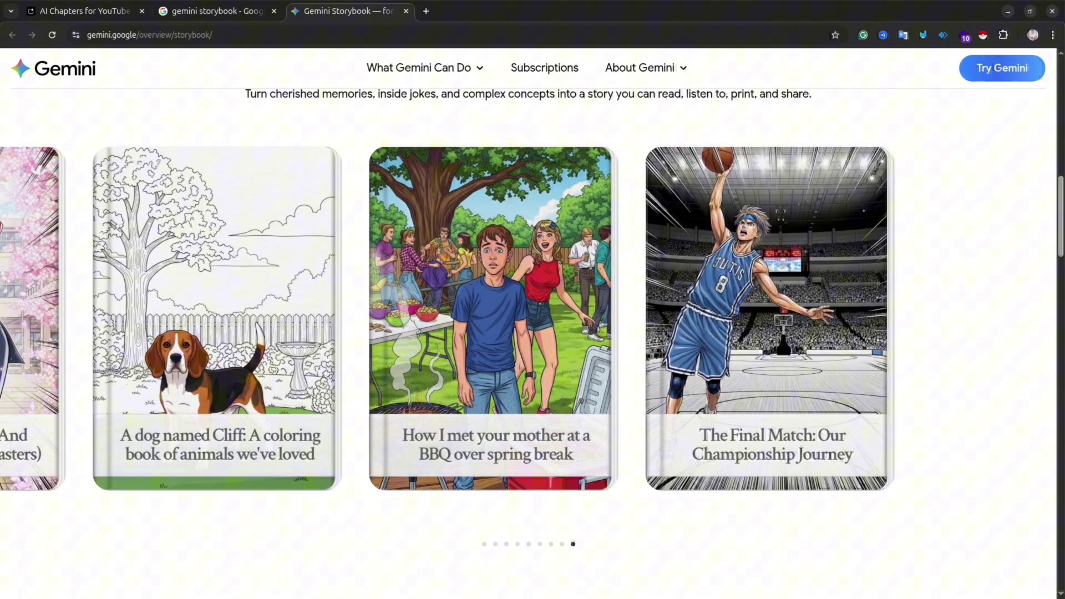
scroll(533, 333, down, 2)
scroll(533, 333, down, 2)
scroll(533, 332, down, 2)
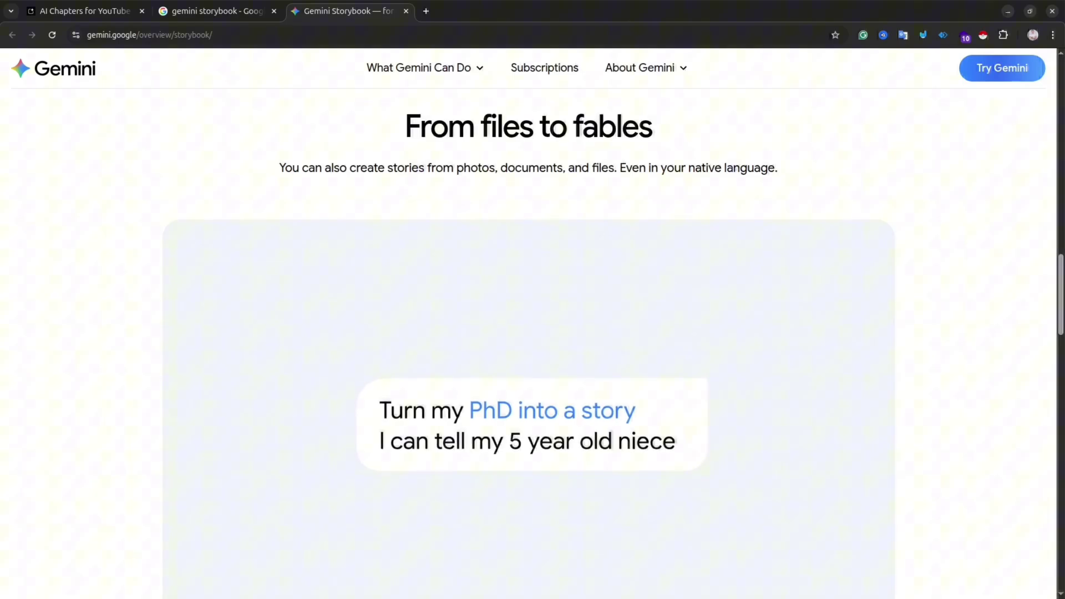
scroll(533, 333, down, 1)
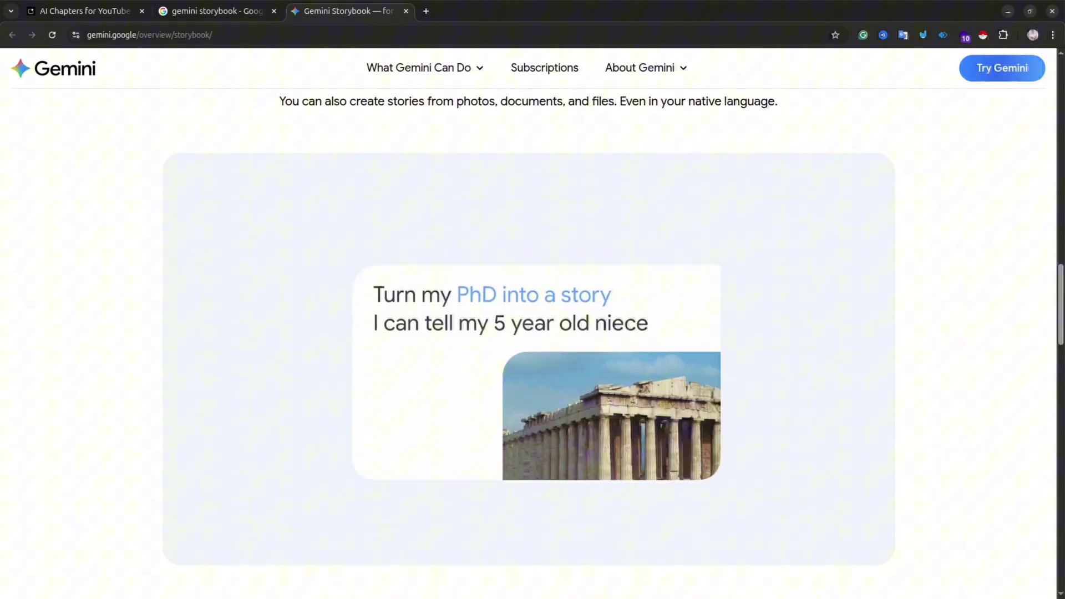
scroll(532, 333, down, 2)
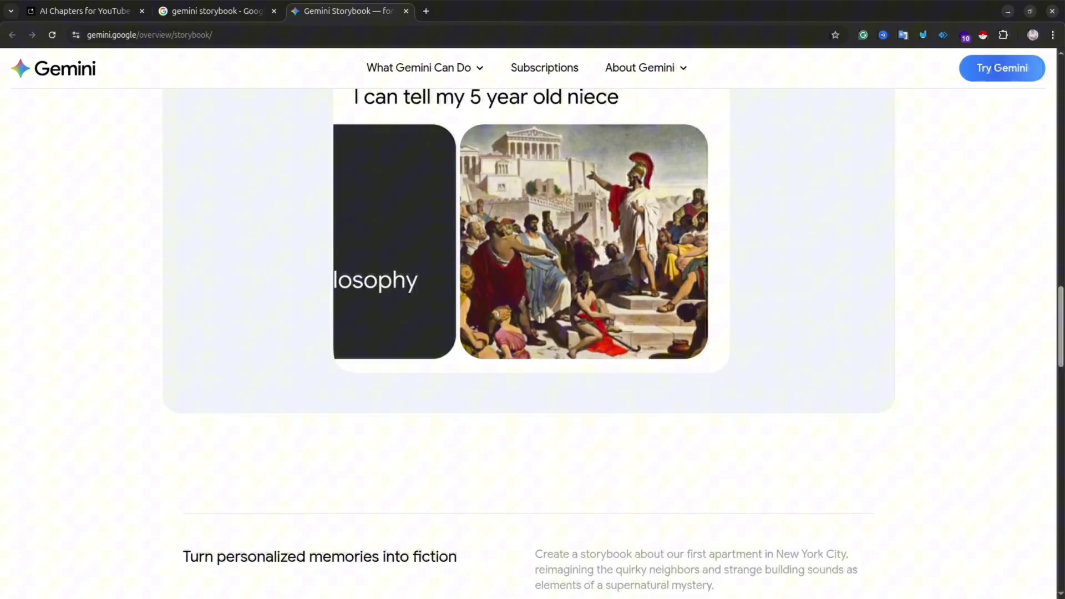
scroll(532, 333, down, 4)
scroll(533, 333, down, 2)
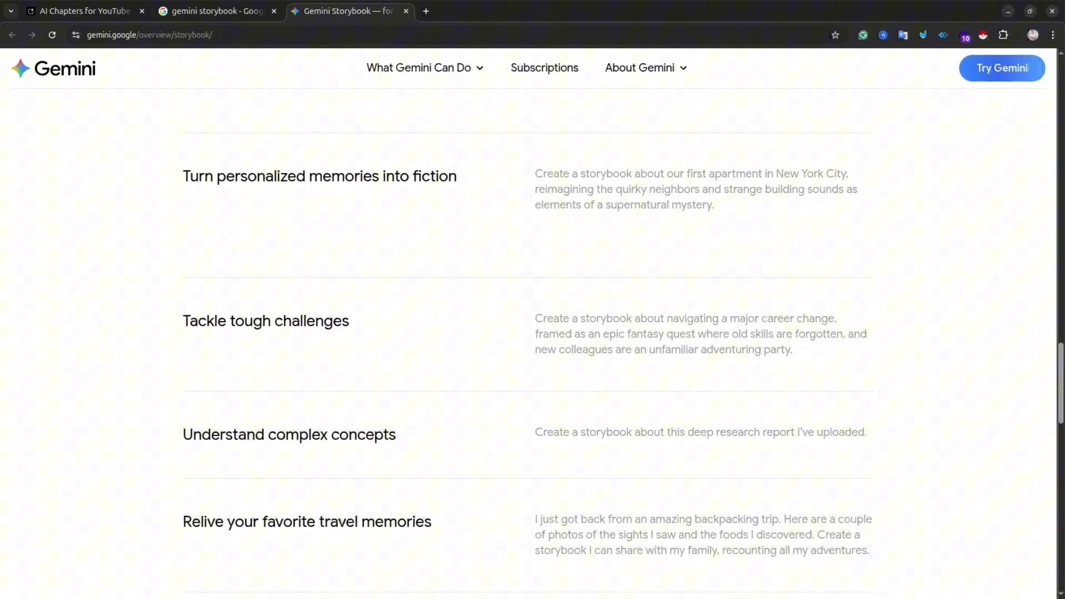
scroll(533, 333, down, 2)
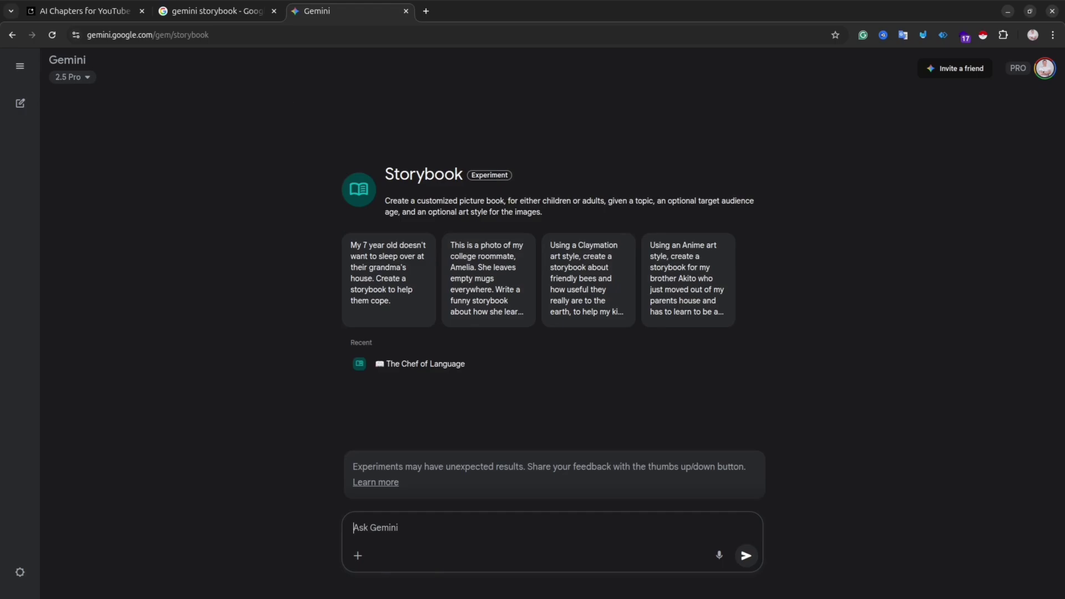
Ask Storybook: 'Create a story where you explain what is llm'.
text(Crea)
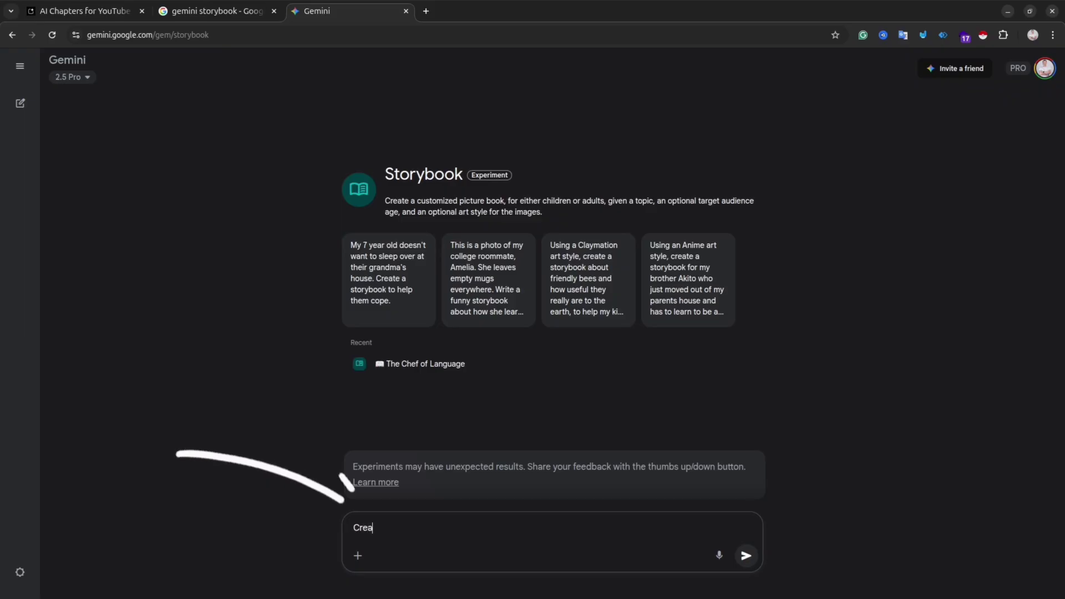
text(te a story )
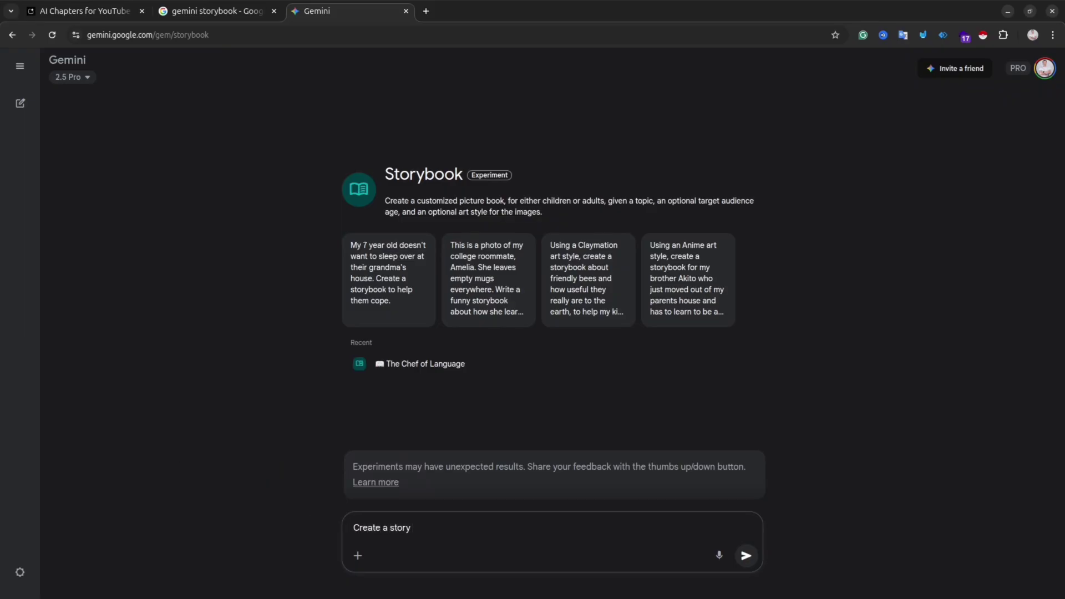
text(where y)
text(ou explain)
text( what is llm)
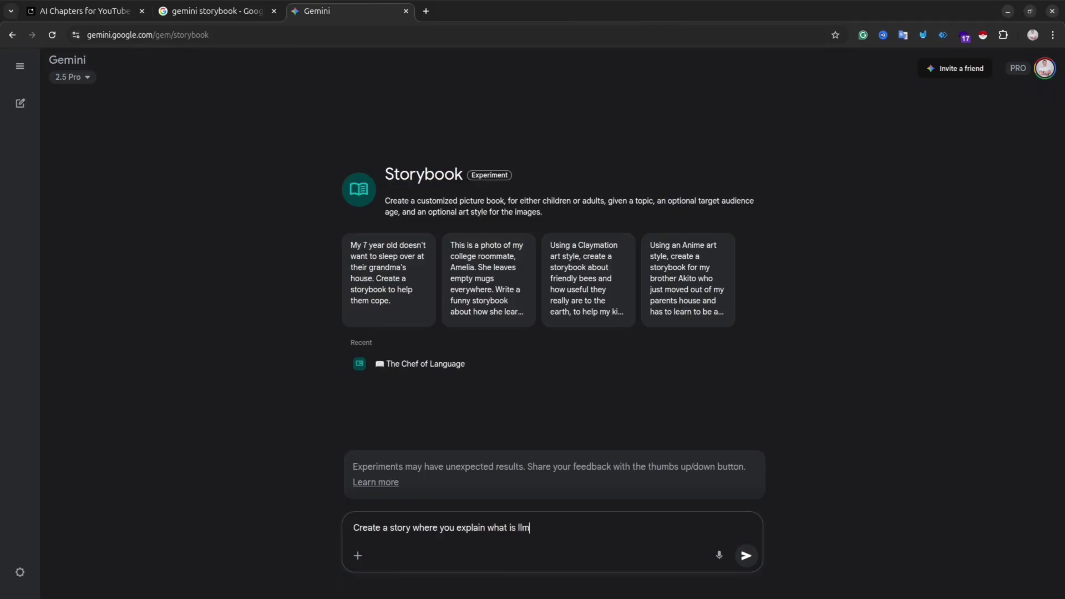
key(Return)
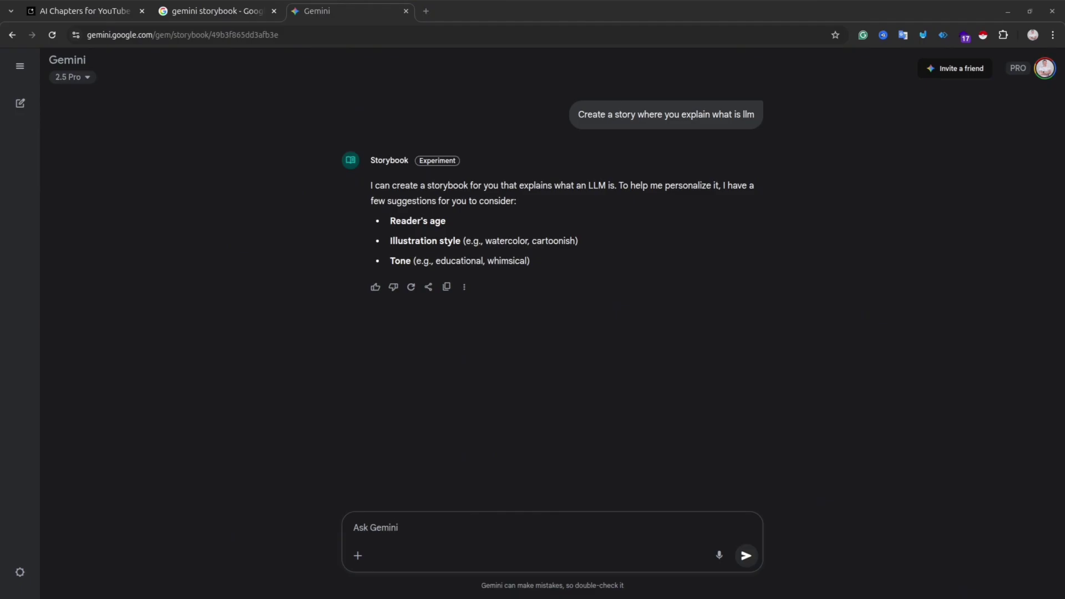
Answer 30+, watercolor, educational, then page 'A Field Guide to LLMs for the Modern Adult' to its end.
text(1. 30+ 2. watercolor 3. educational)
key(Return)
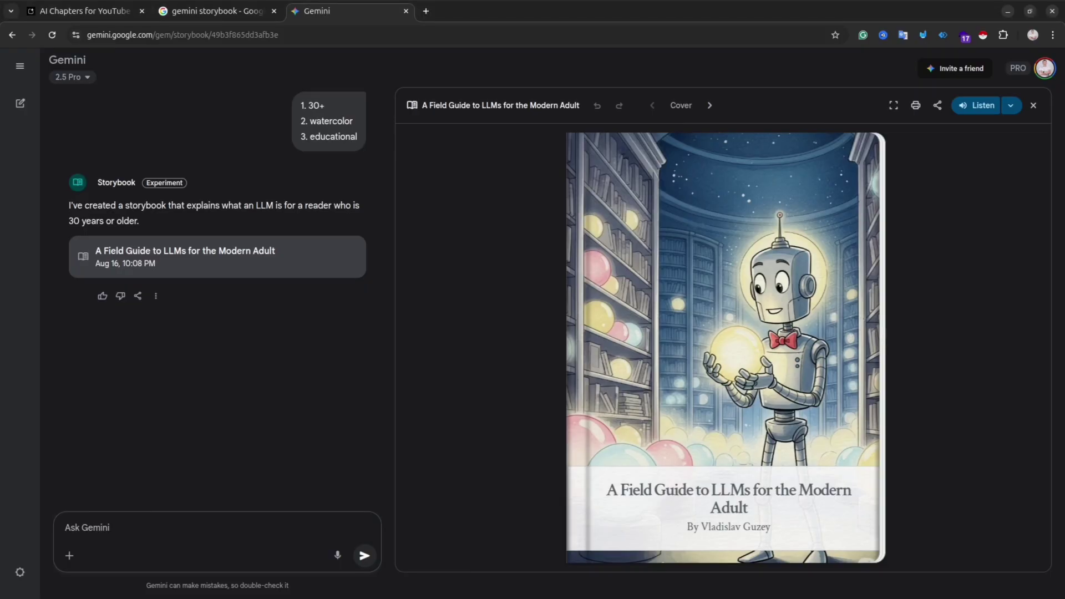
click(709, 105)
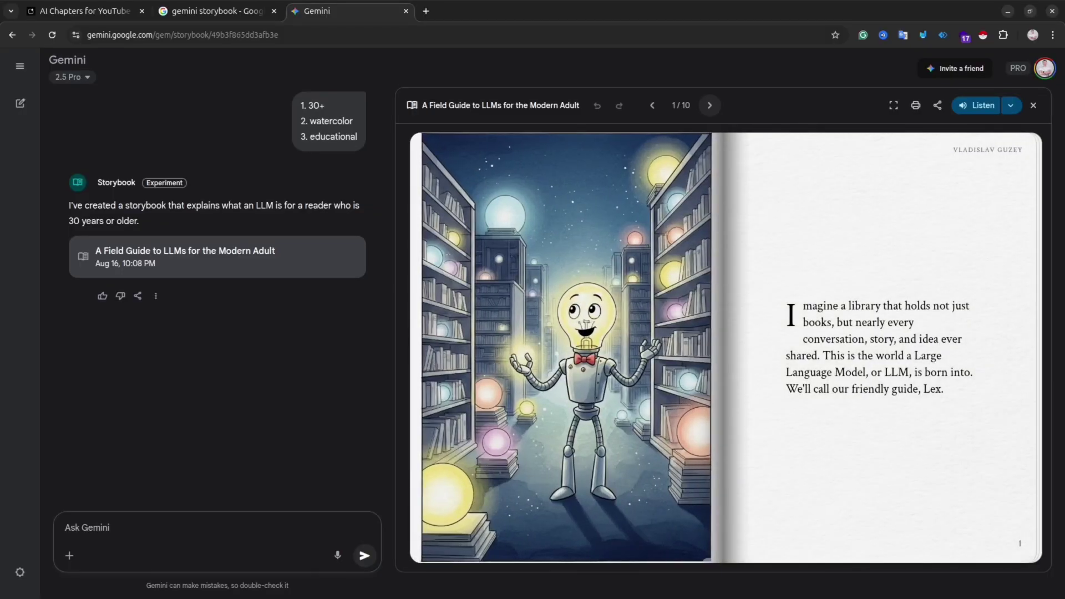
click(710, 106)
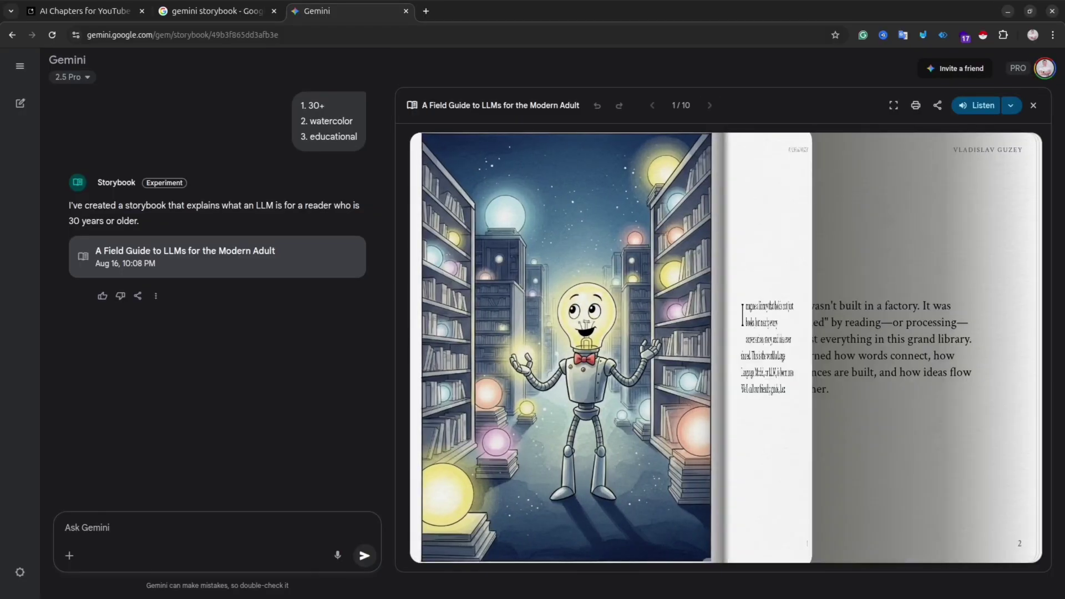
click(710, 106)
click(709, 106)
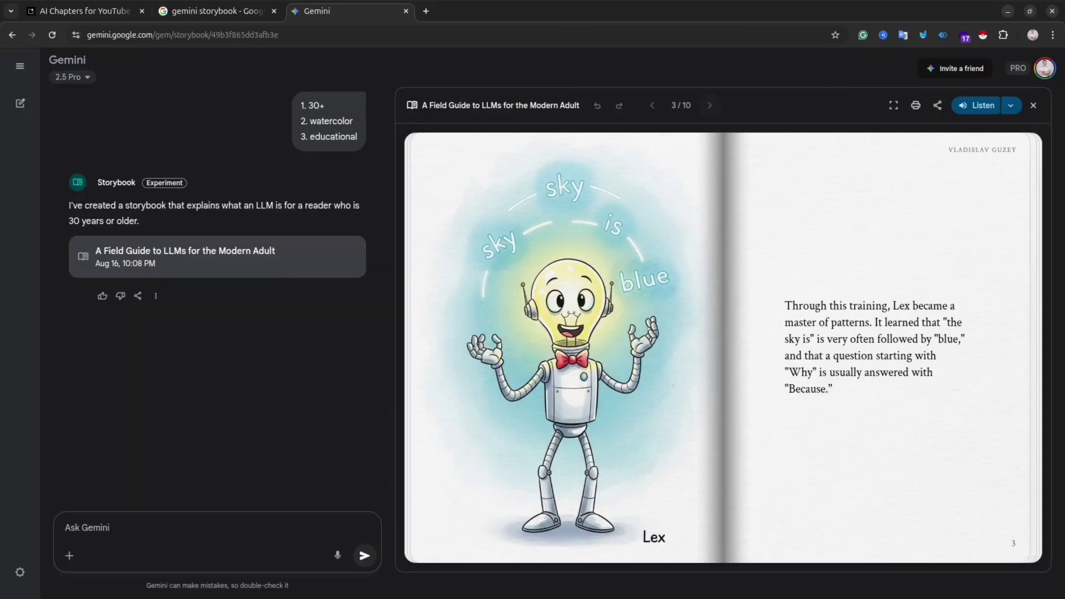
click(709, 106)
click(710, 106)
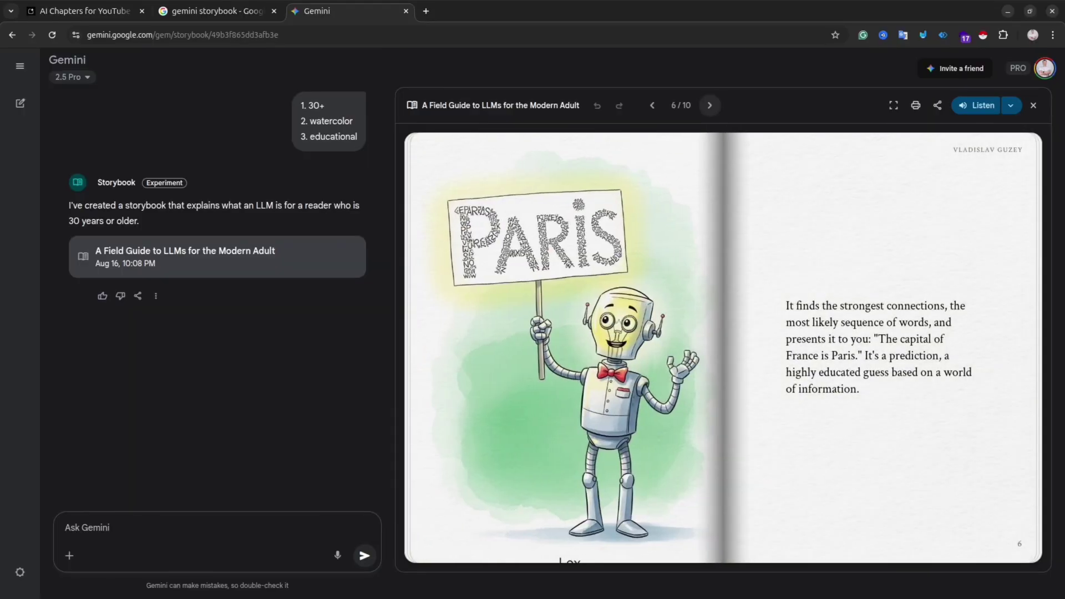
click(710, 105)
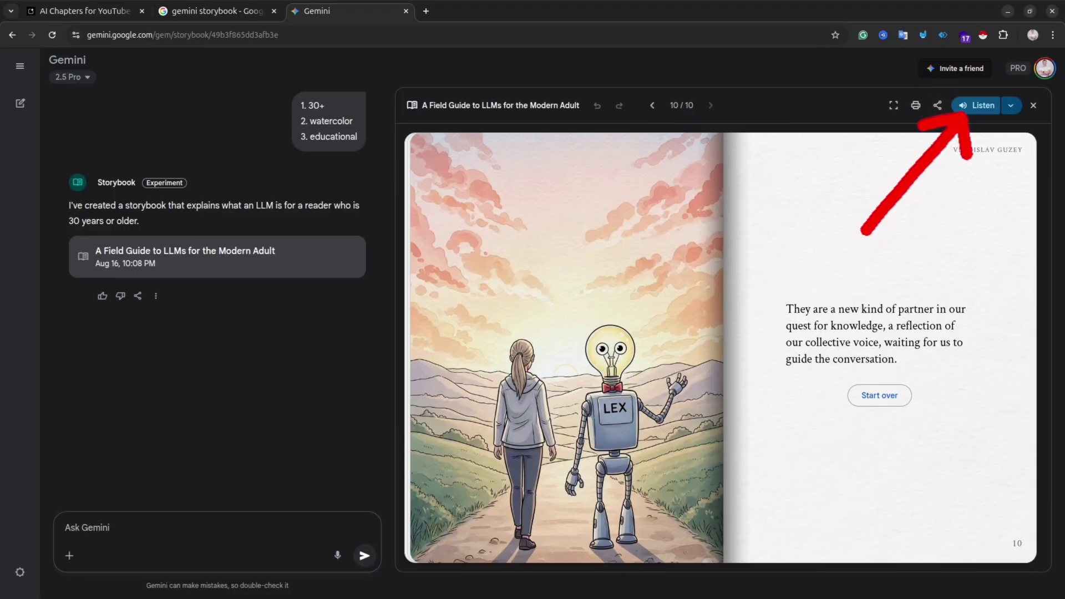
Create and copy a public share link for the LLM field-guide storybook, then close the dialog.
click(1011, 106)
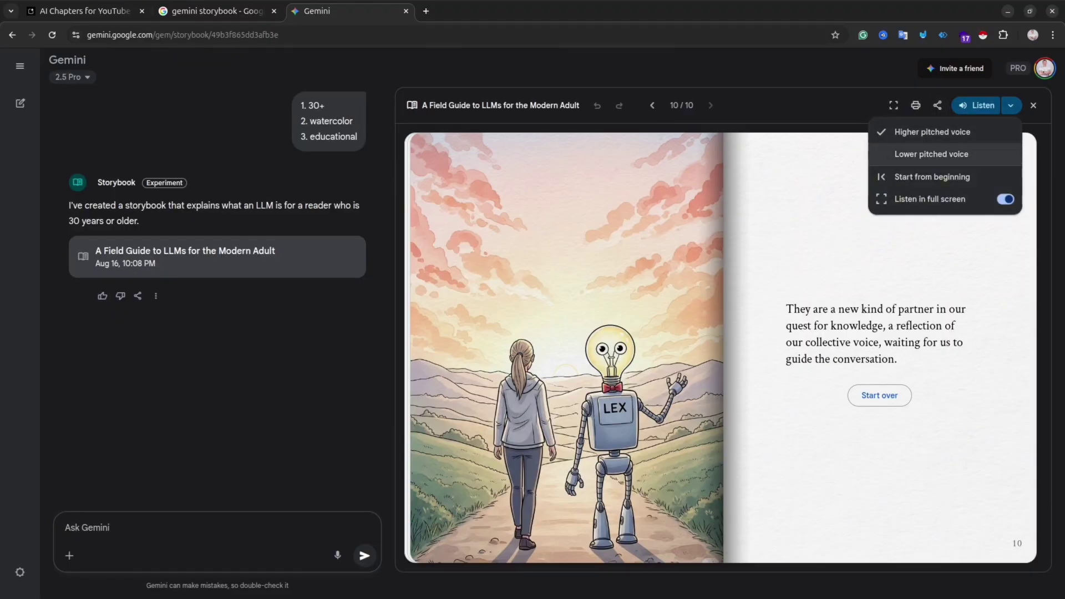
click(937, 105)
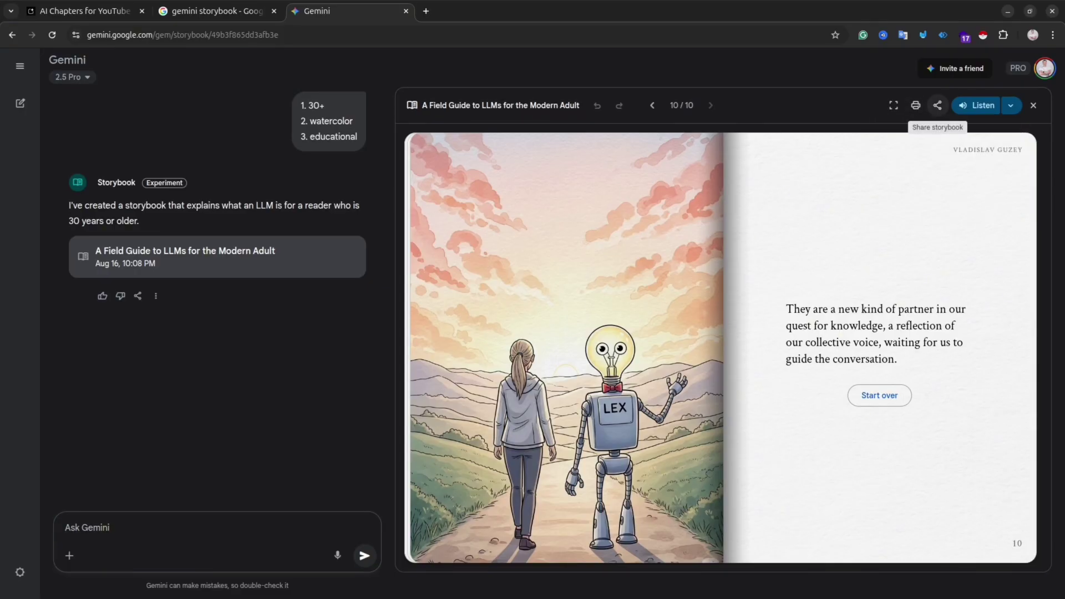
click(938, 105)
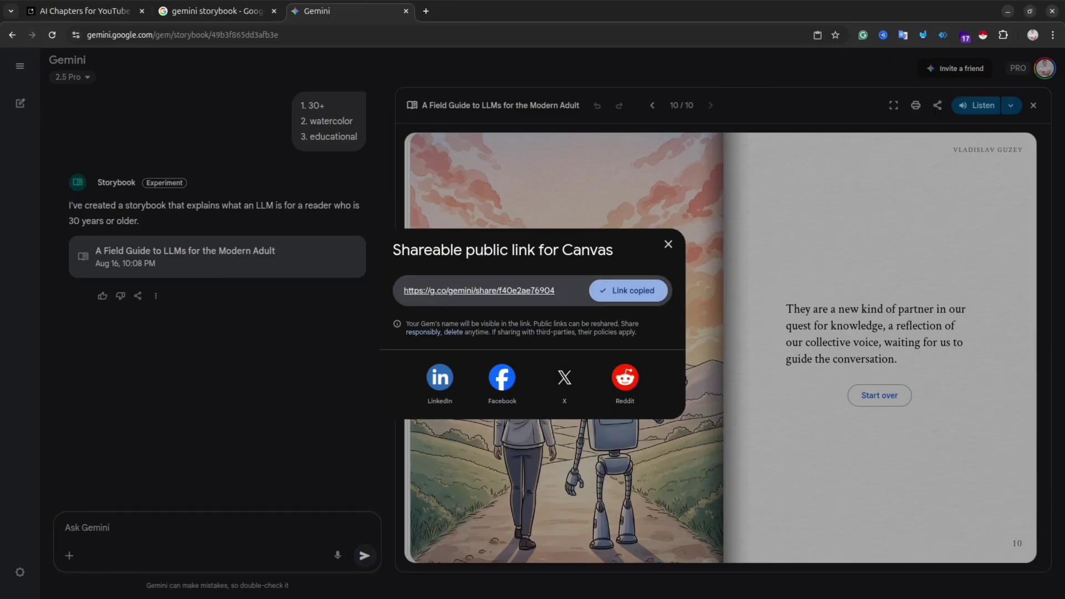
click(668, 244)
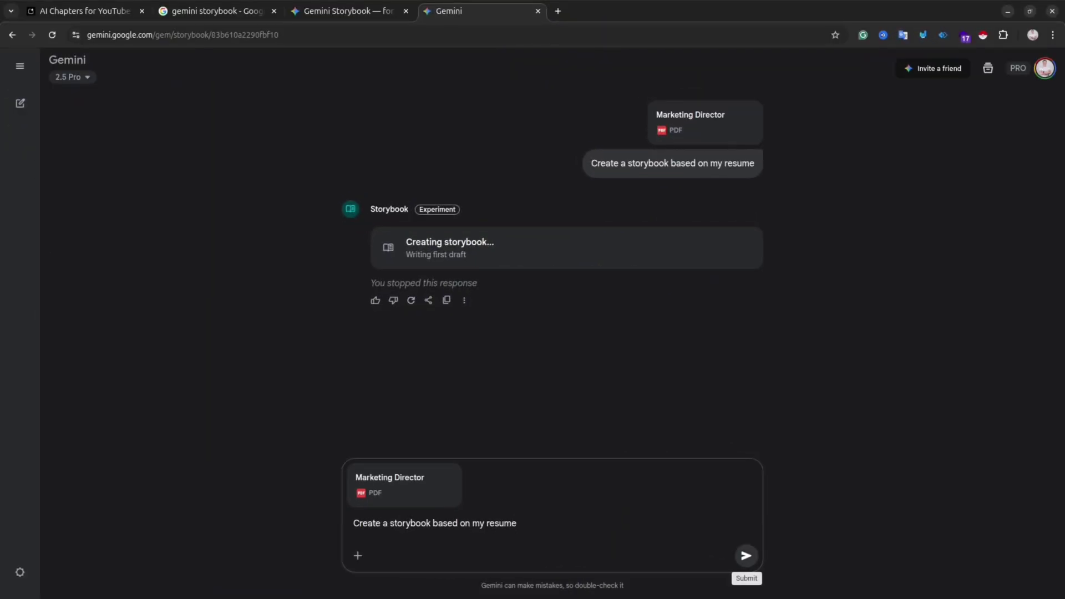
Send the resume-based storybook request and page the result from cover to page 10 of 10.
click(746, 556)
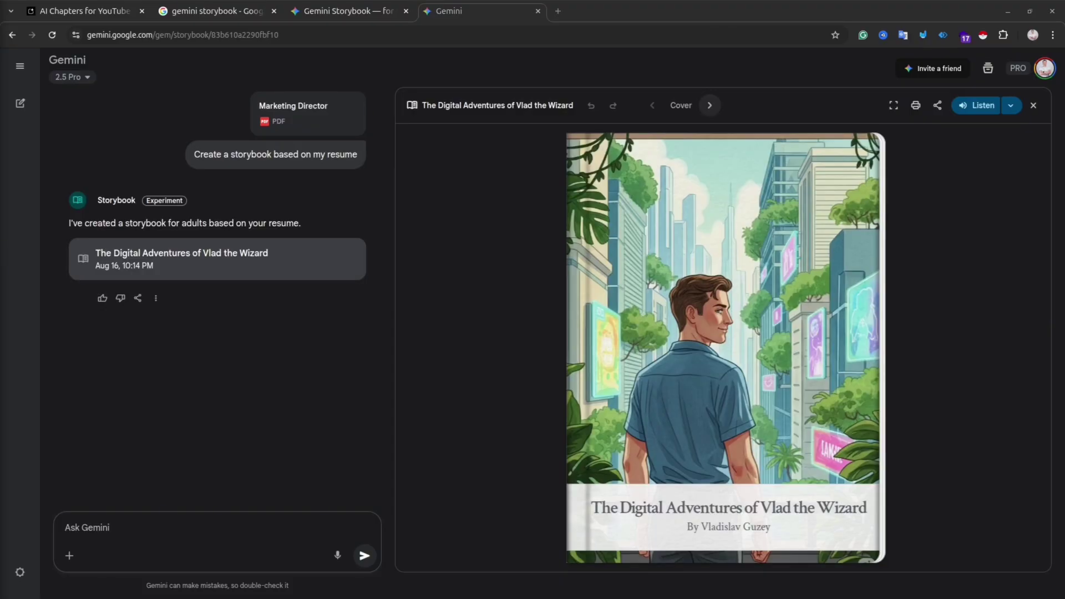
click(709, 106)
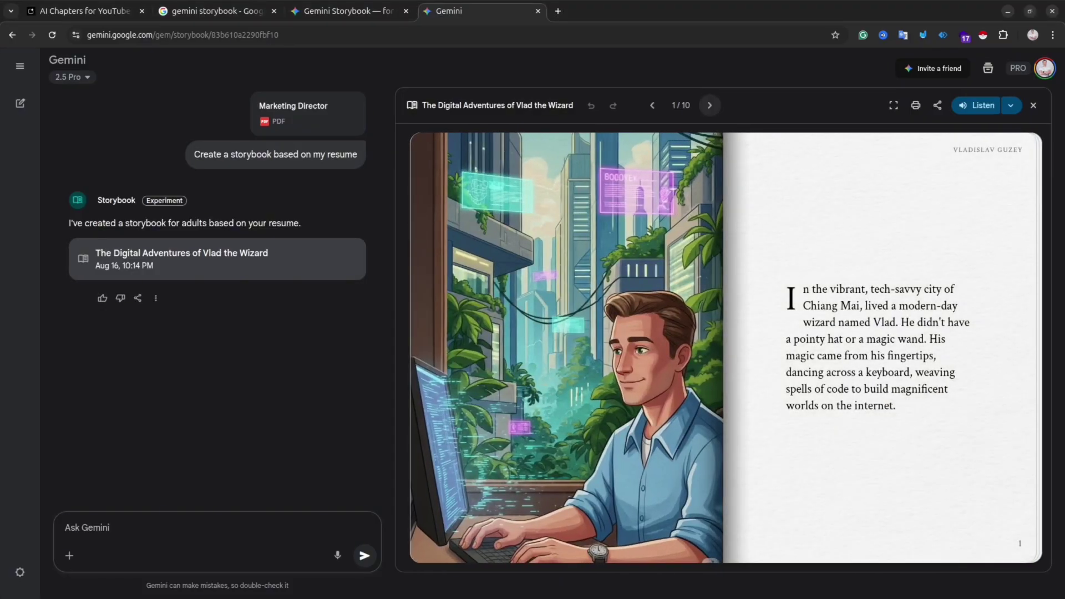
click(710, 105)
click(710, 105)
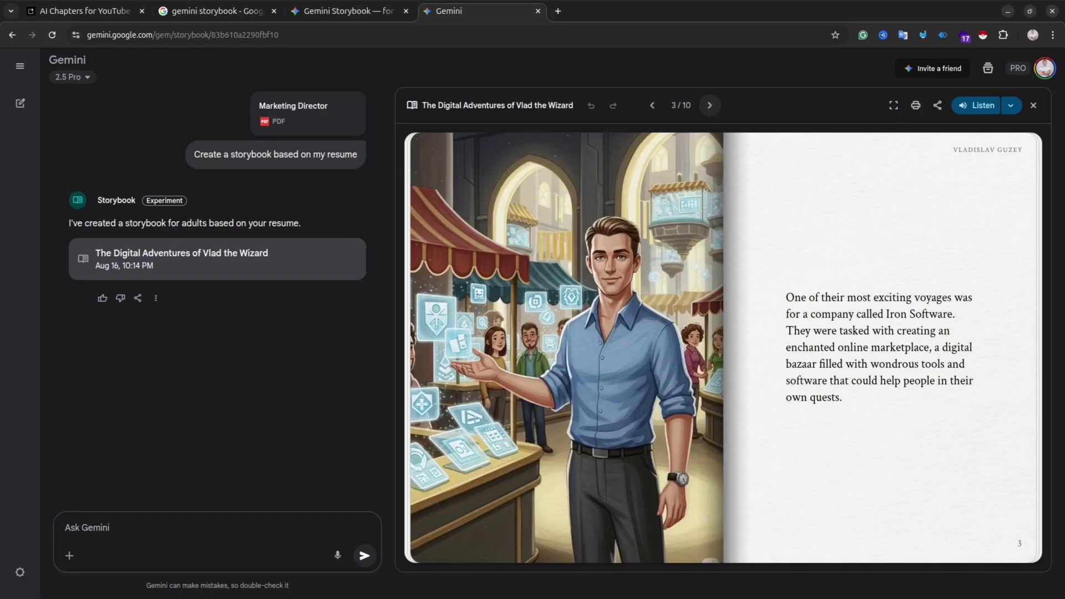
click(710, 106)
click(710, 105)
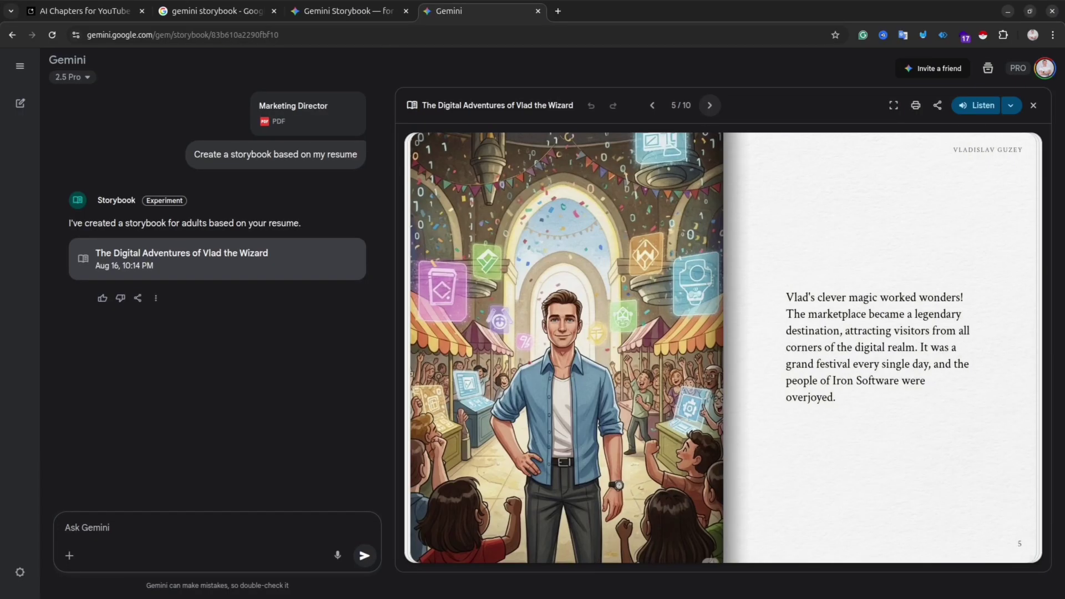
click(710, 106)
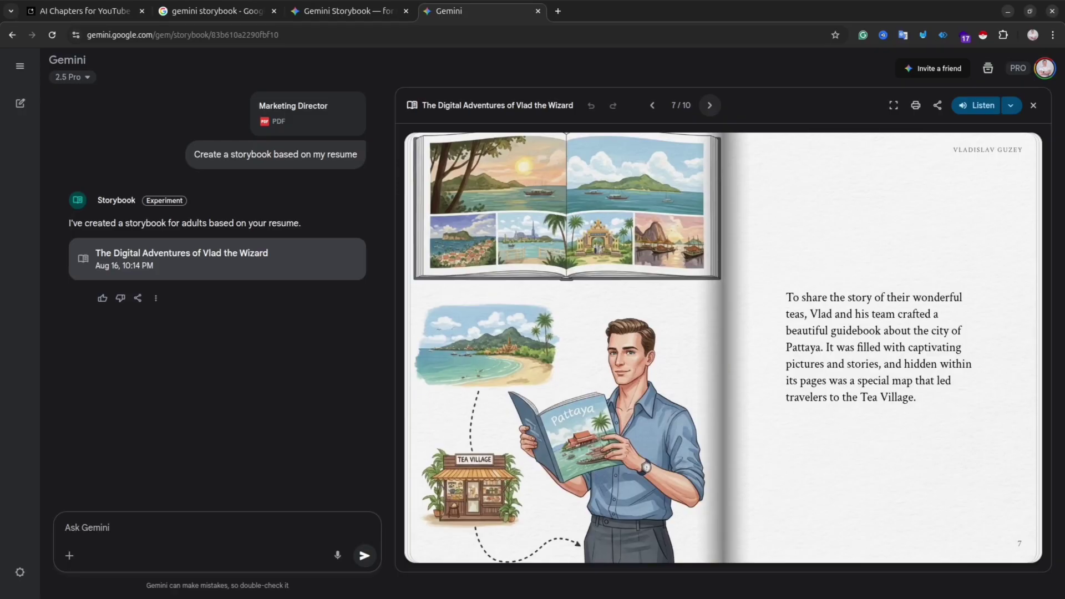
click(710, 106)
click(710, 106)
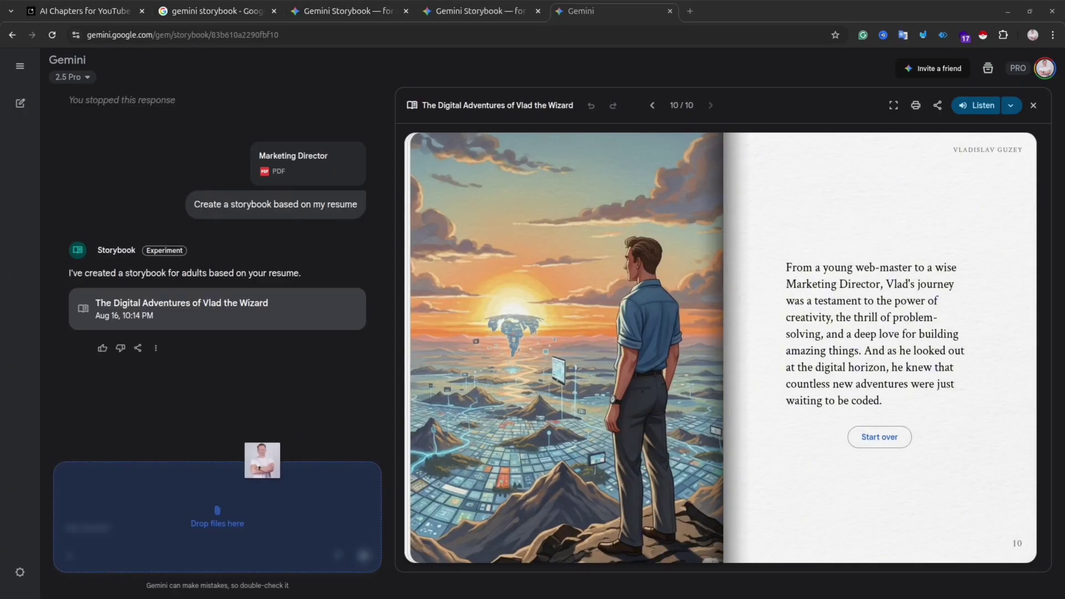
Send the portrait photo with 'add my photo to a story' and flip the new storybook's pages.
drag(292, 406, 258, 474)
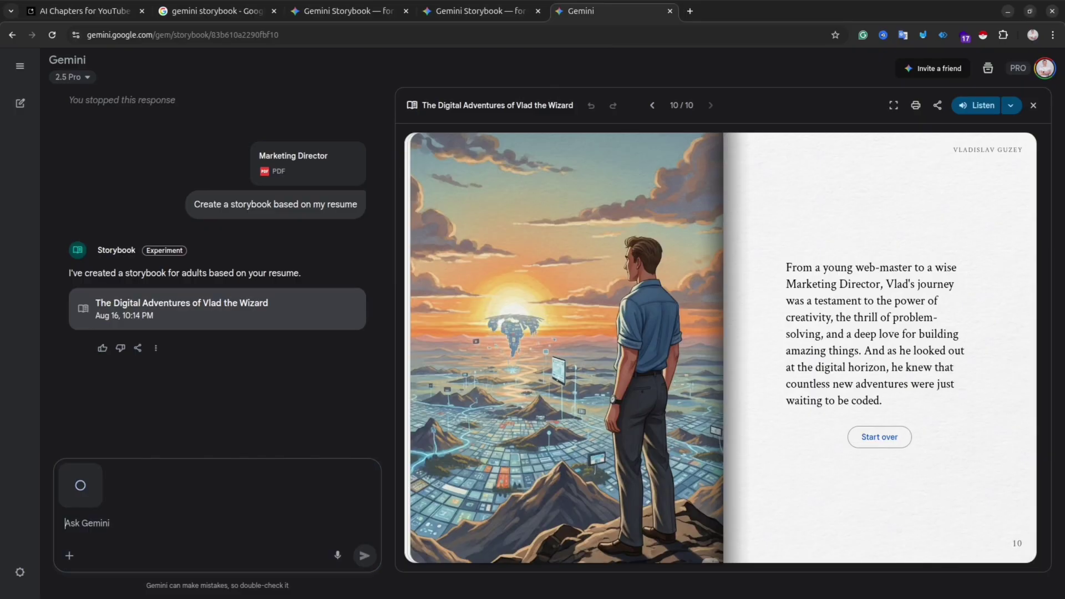
text(add my p)
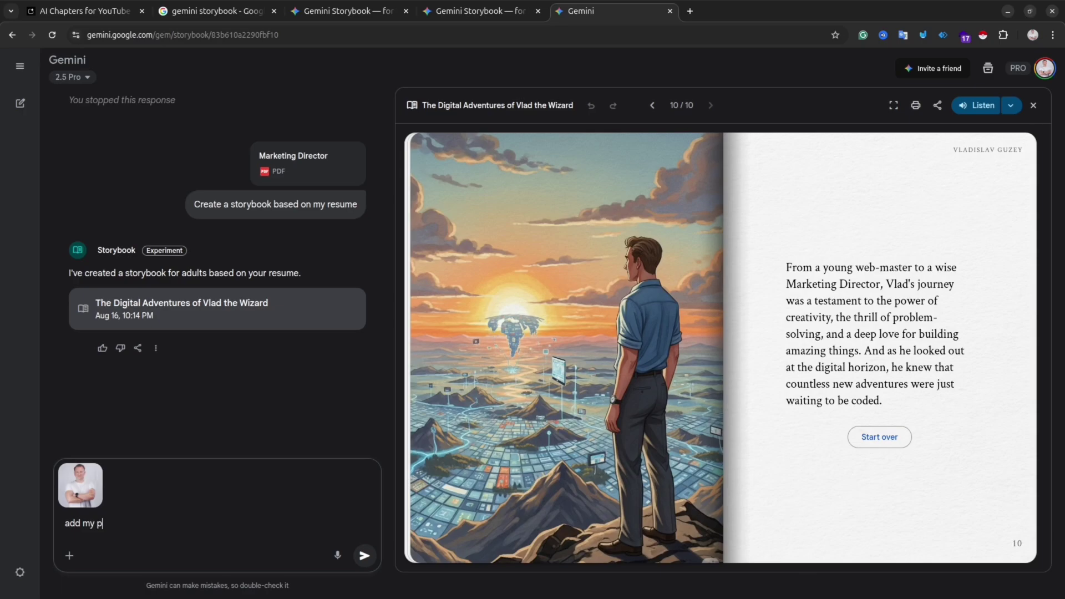
text(hoto to a story)
click(365, 555)
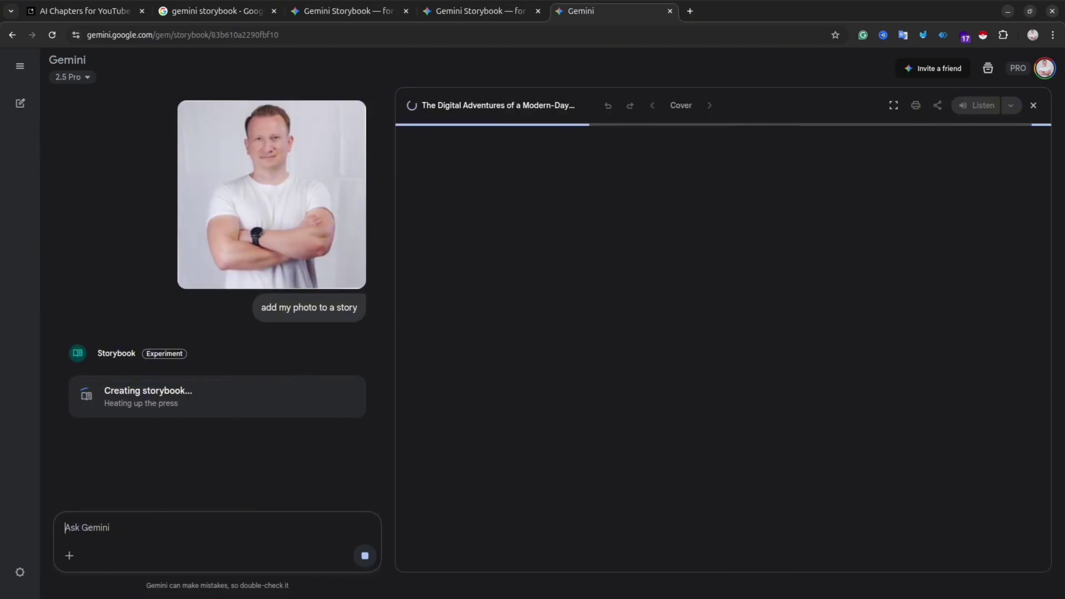
key(Right)
key(Right)
key(Right)
key(Right)
key(Right)
key(Right)
key(Right)
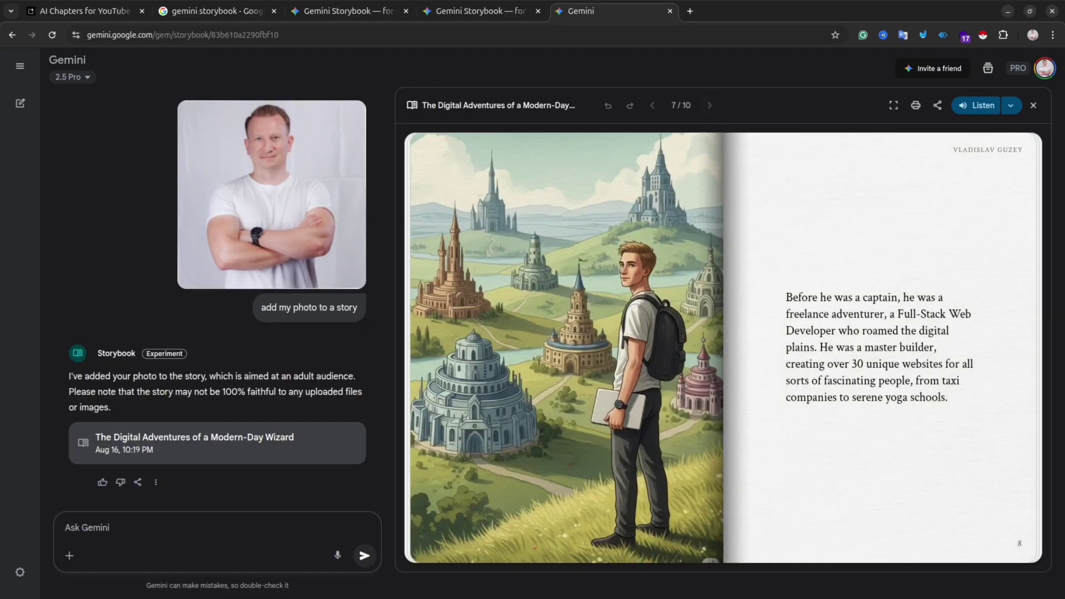
key(Right)
key(Right)
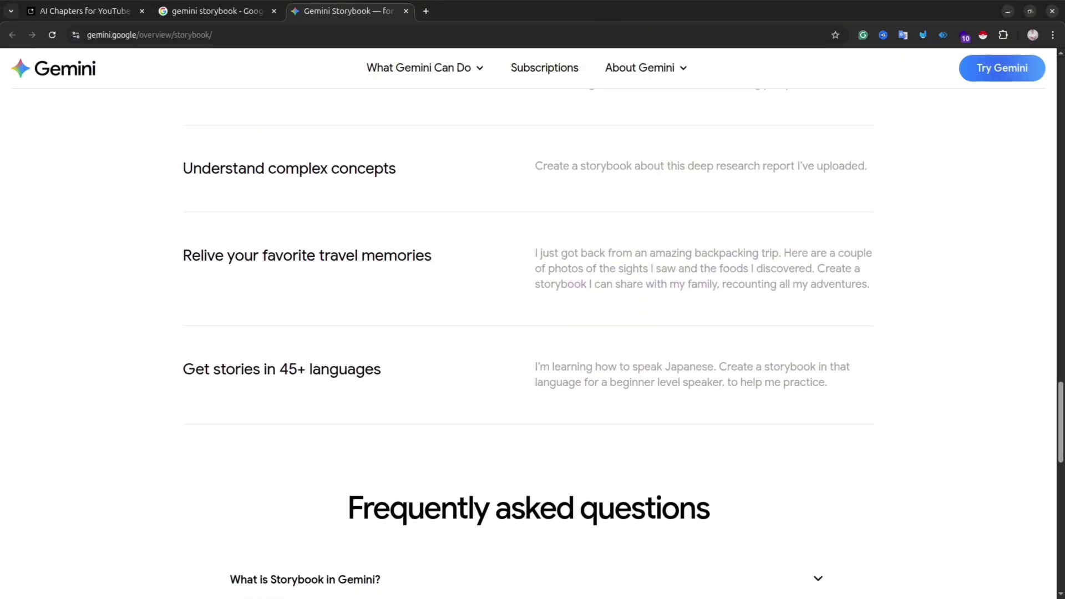
Expand the FAQ answers about using your own photos and editing a story.
scroll(528, 357, down, 2)
scroll(527, 357, down, 1)
scroll(527, 358, down, 2)
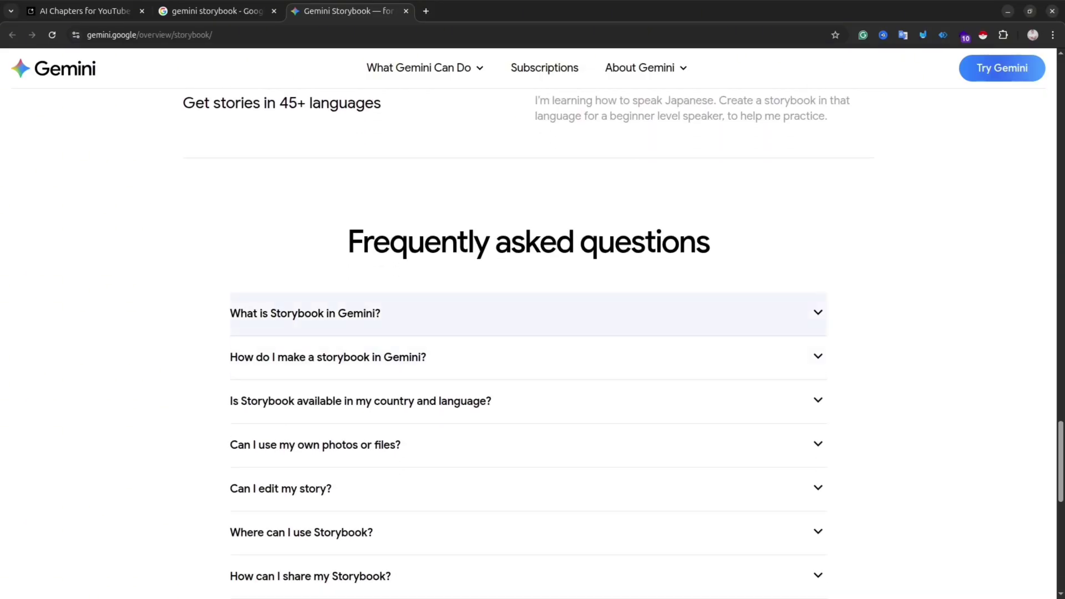
scroll(527, 333, down, 1)
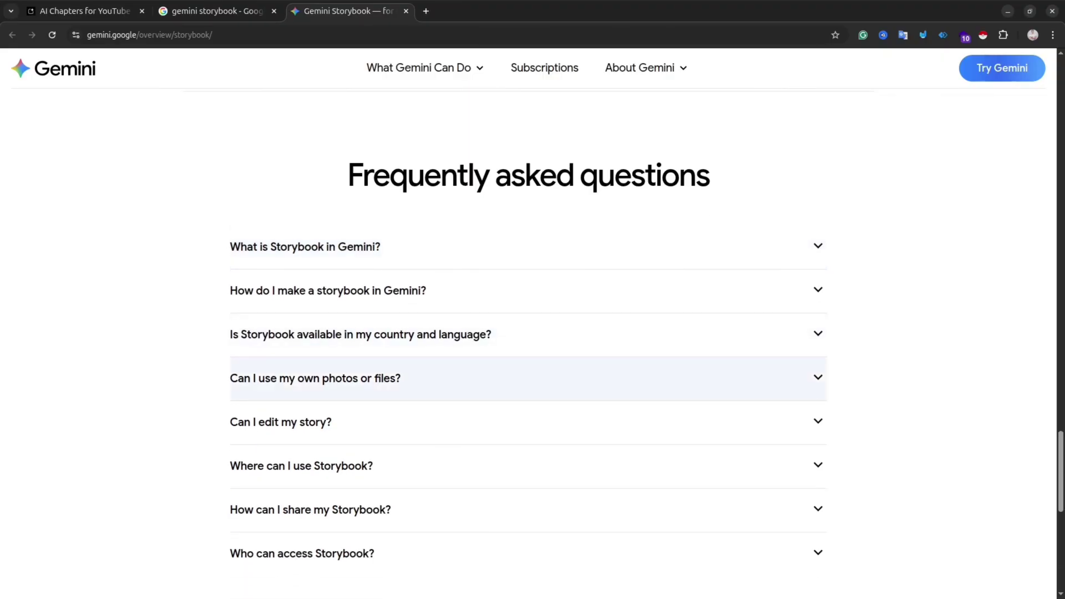
click(527, 378)
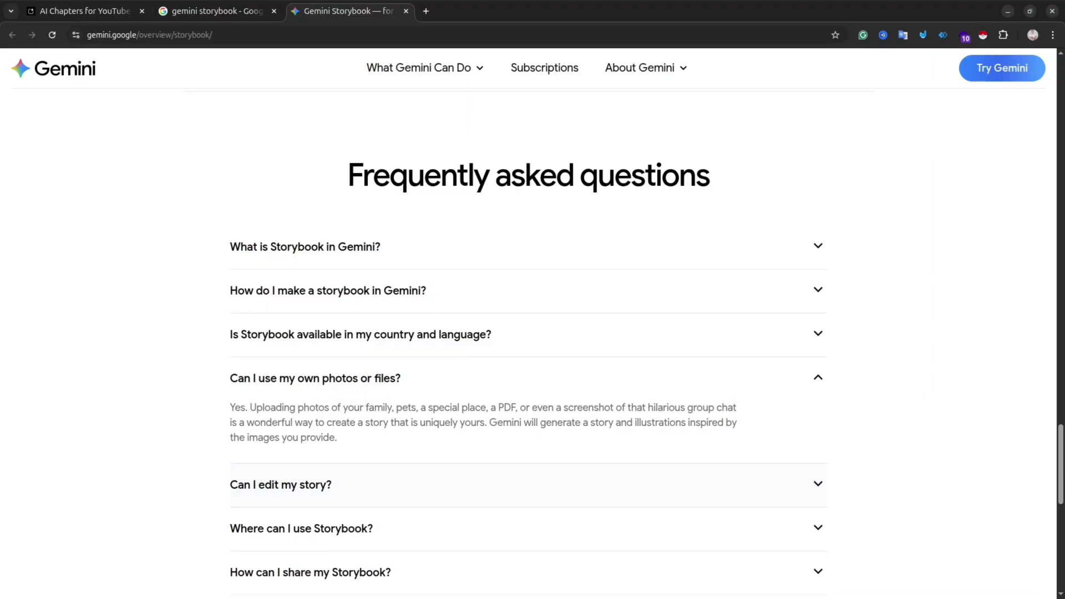
scroll(527, 443, down, 1)
click(527, 418)
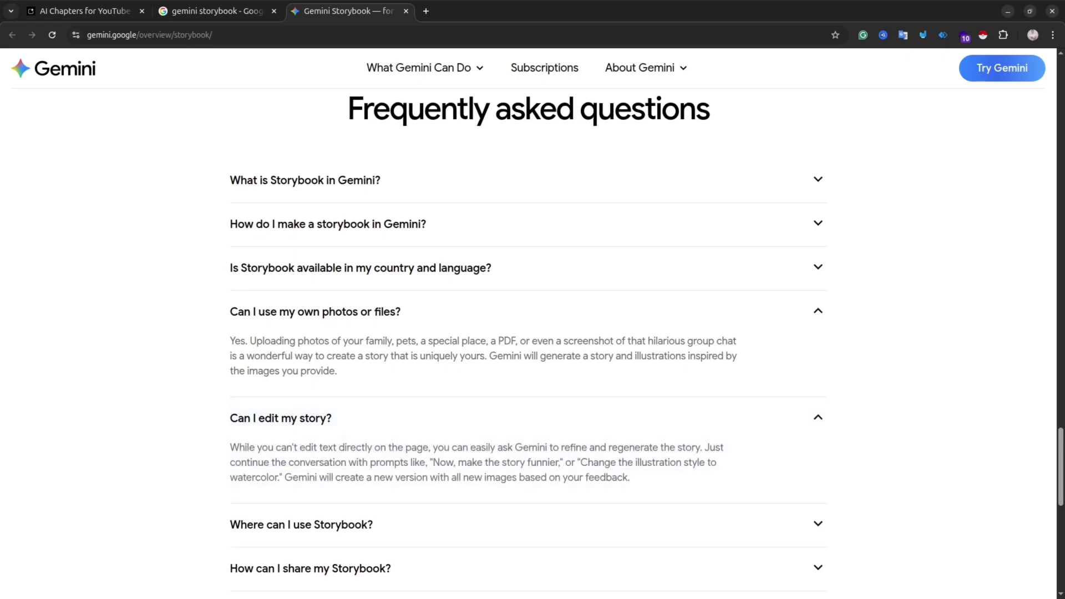
Expand the FAQ answers on where Storybook works, sharing, and who has access.
scroll(528, 333, down, 2)
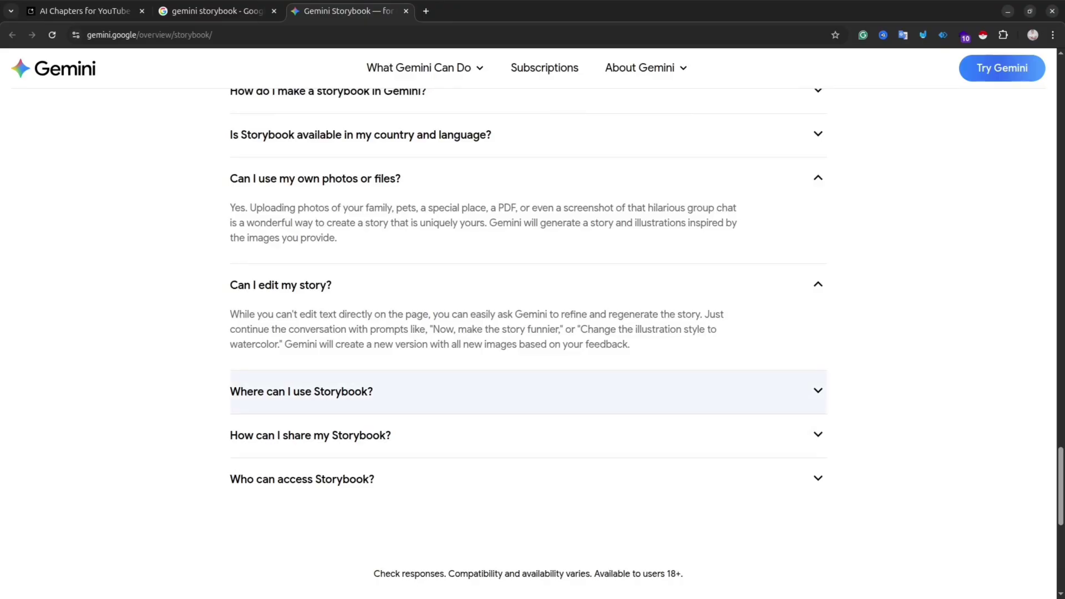
click(527, 392)
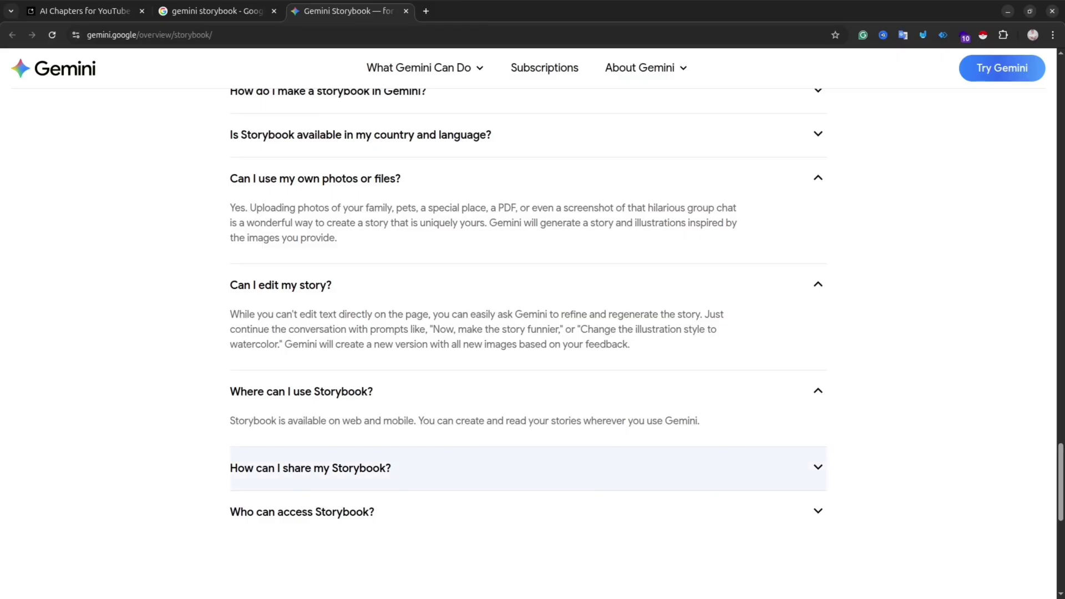
click(527, 468)
scroll(528, 469, down, 2)
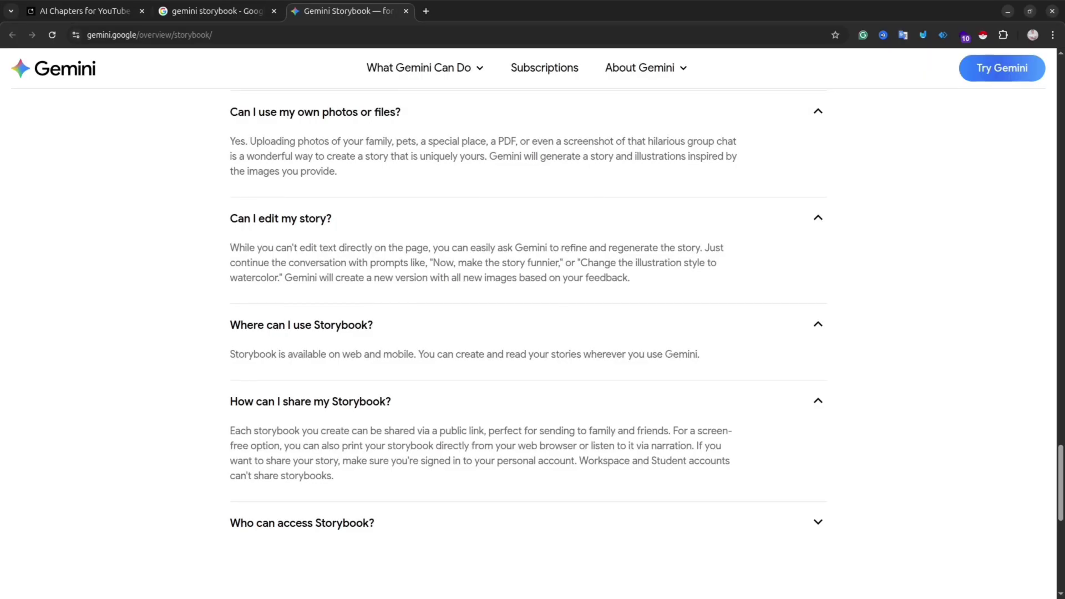
scroll(528, 457, down, 2)
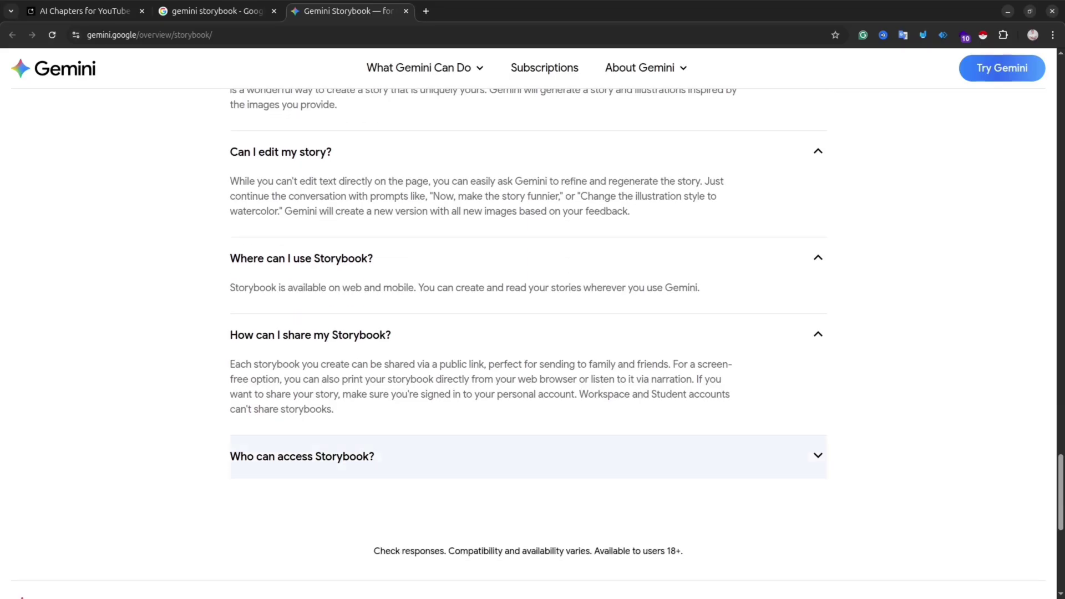
click(303, 457)
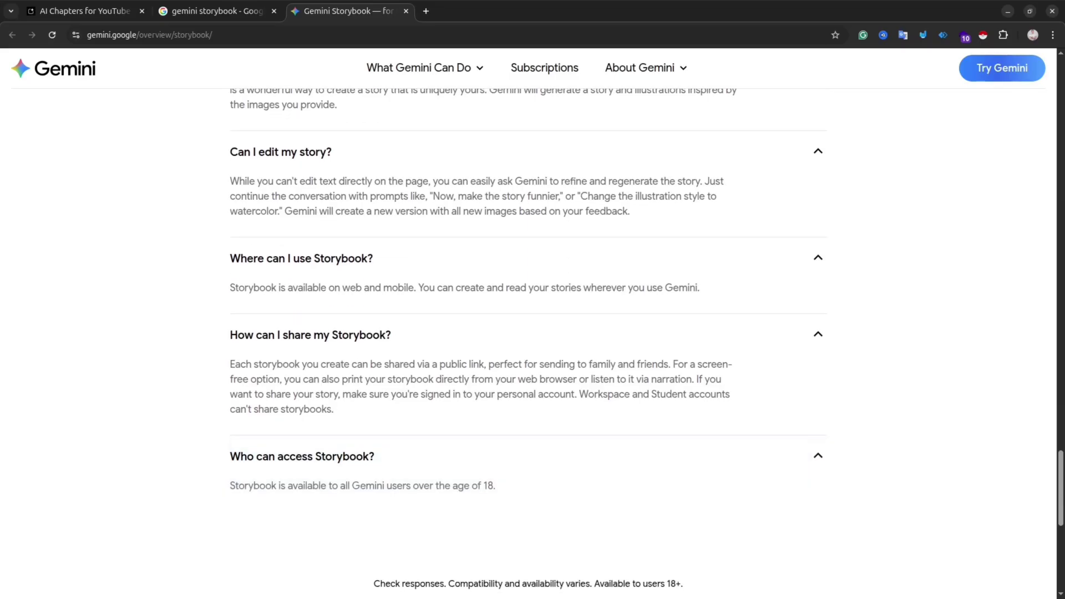